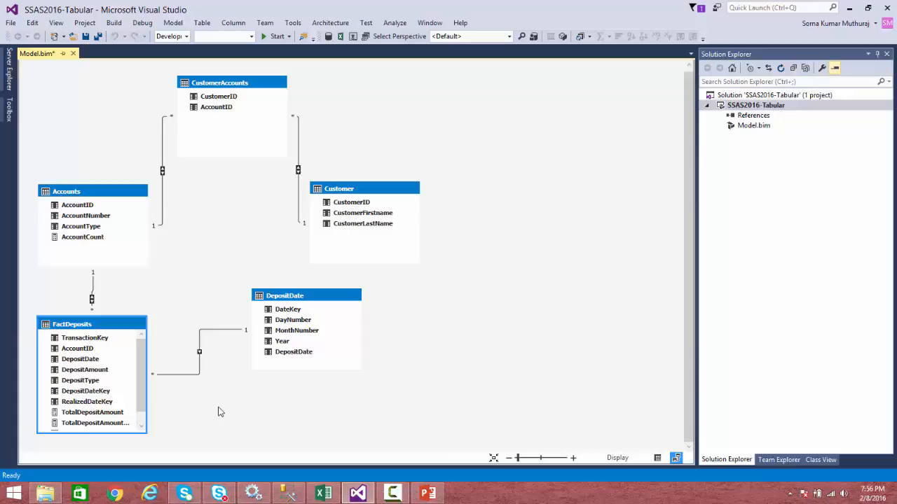
Reposition the DepositDate table slightly within the model diagram.
left_click_drag(294, 300, 280, 294)
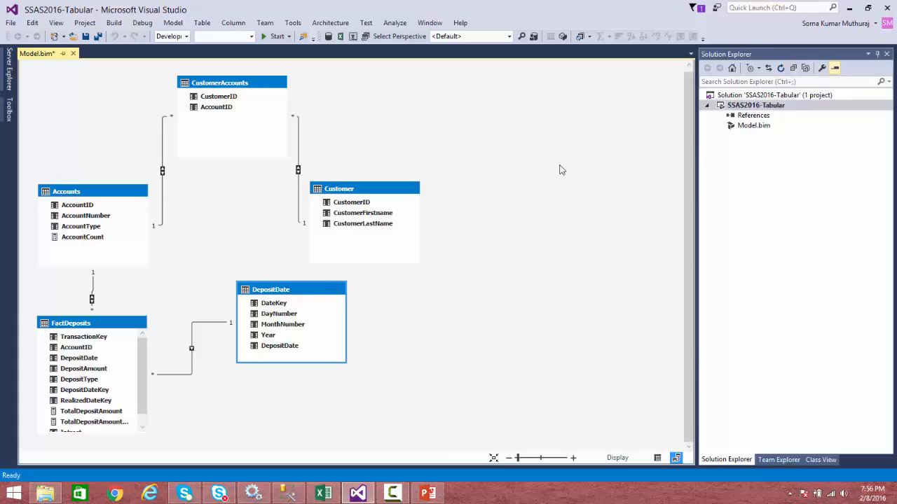
left_click(205, 24)
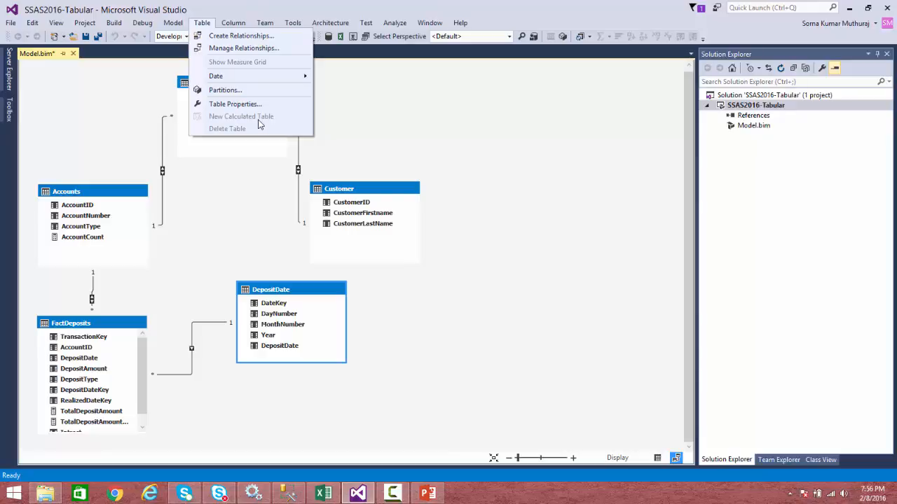
left_click(541, 299)
Switch to the data grid and create a new calculated table with the formula =DepositDate.
left_click(657, 458)
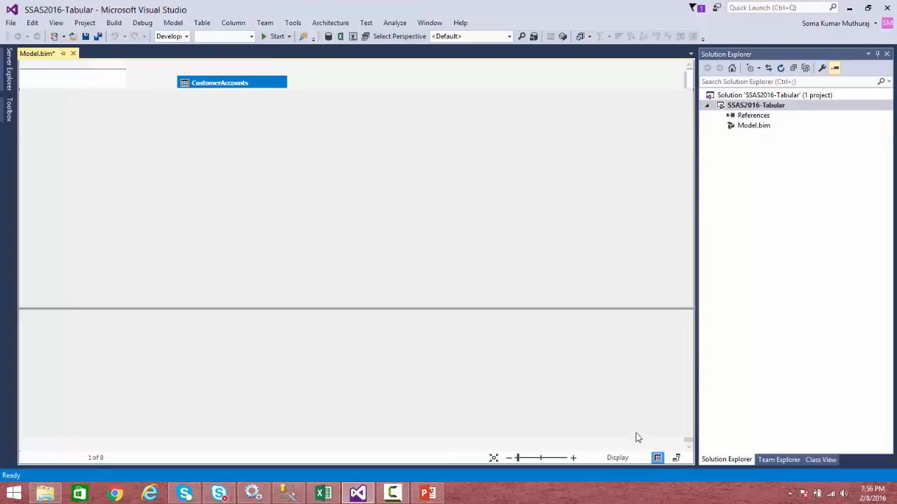
left_click(202, 23)
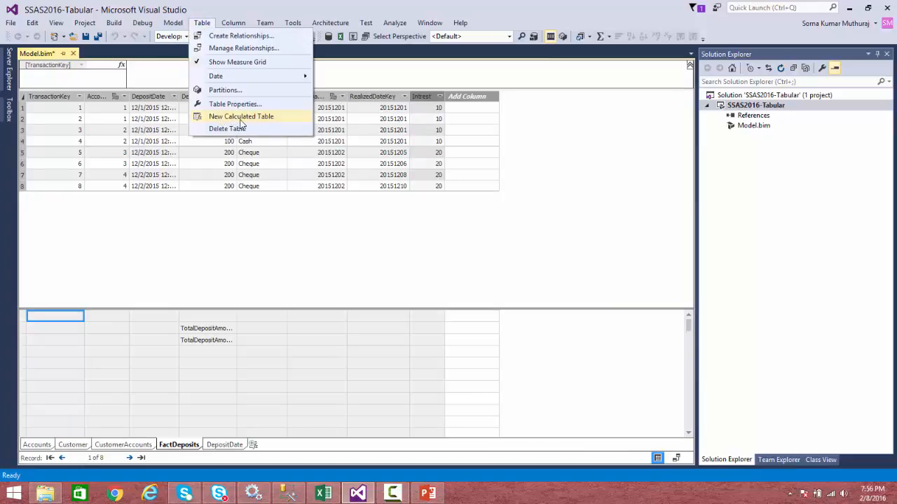
left_click(363, 226)
left_click(227, 445)
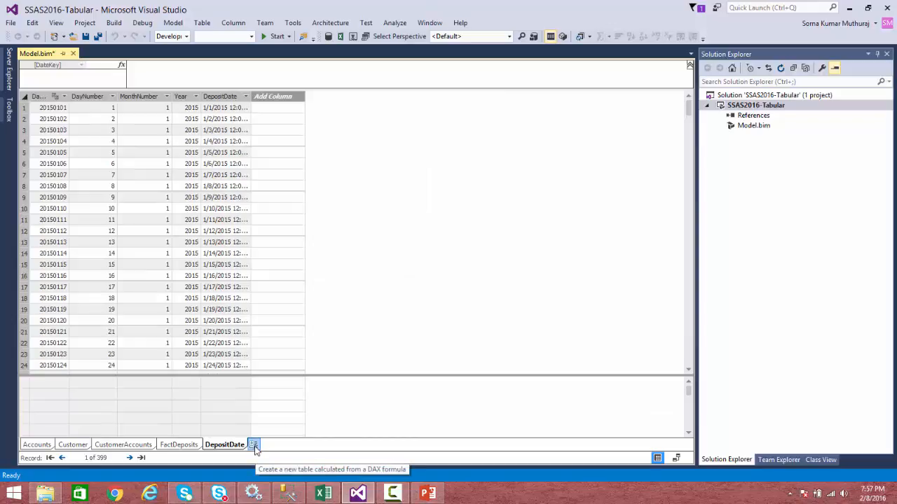
left_click(254, 446)
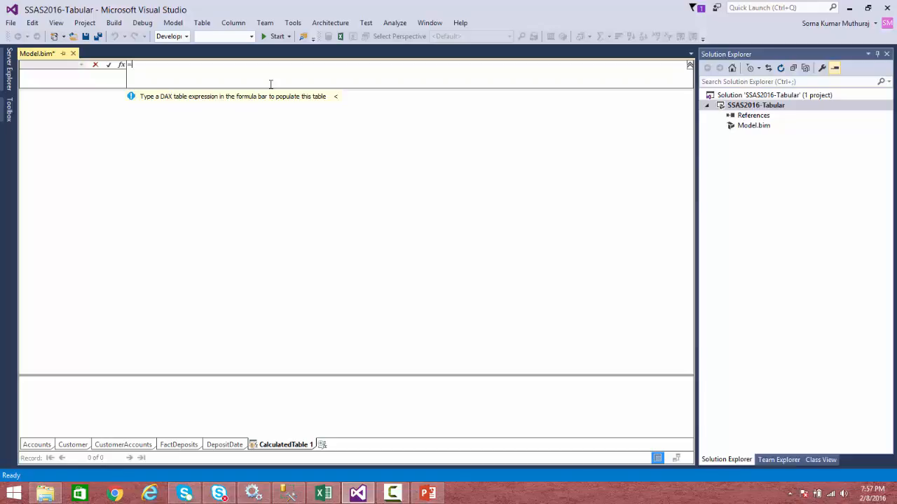
type("depos")
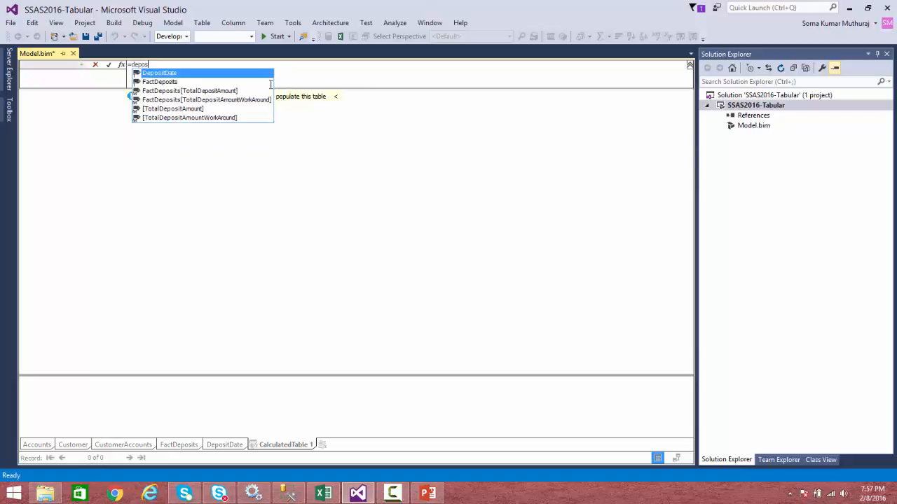
double_click(163, 73)
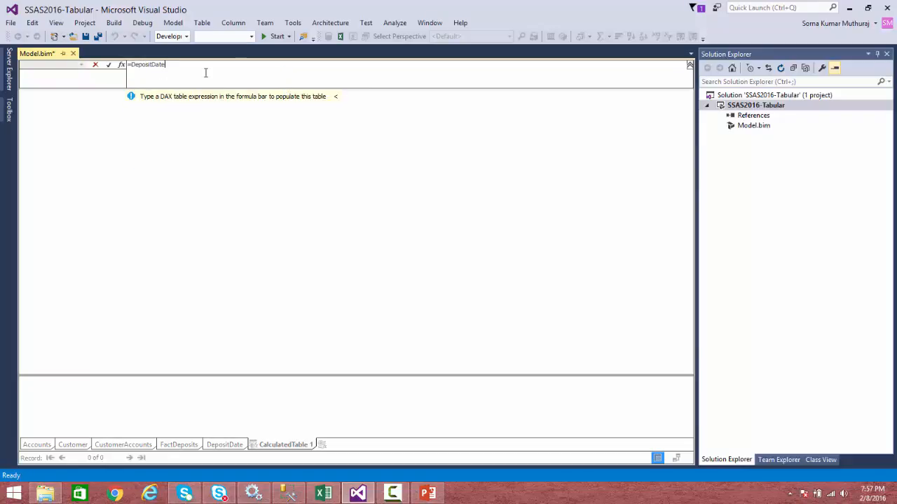
left_click(109, 64)
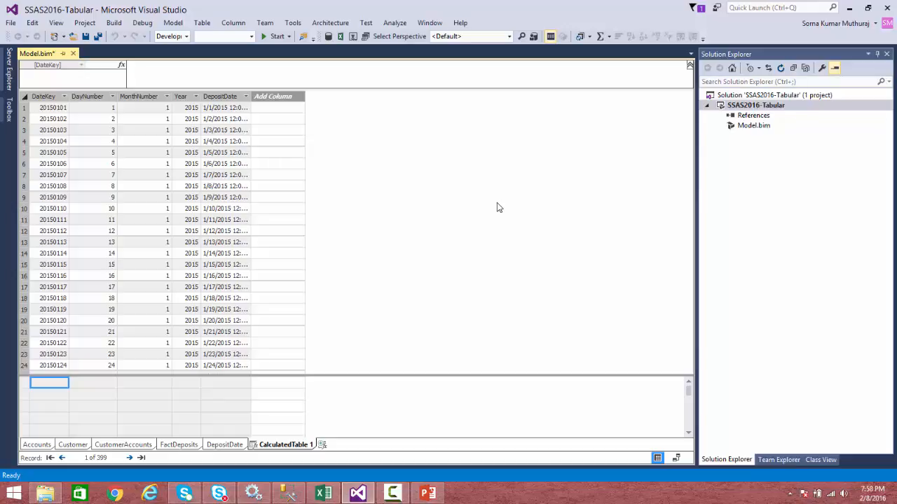
Compare the calculated table with the DepositDate table and view the DepositDate column's properties.
left_click(242, 218)
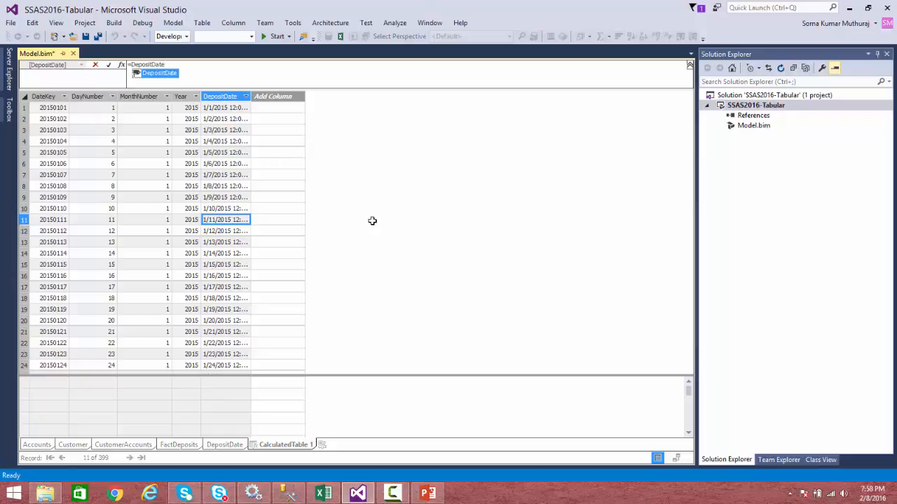
key("Return")
left_click(224, 444)
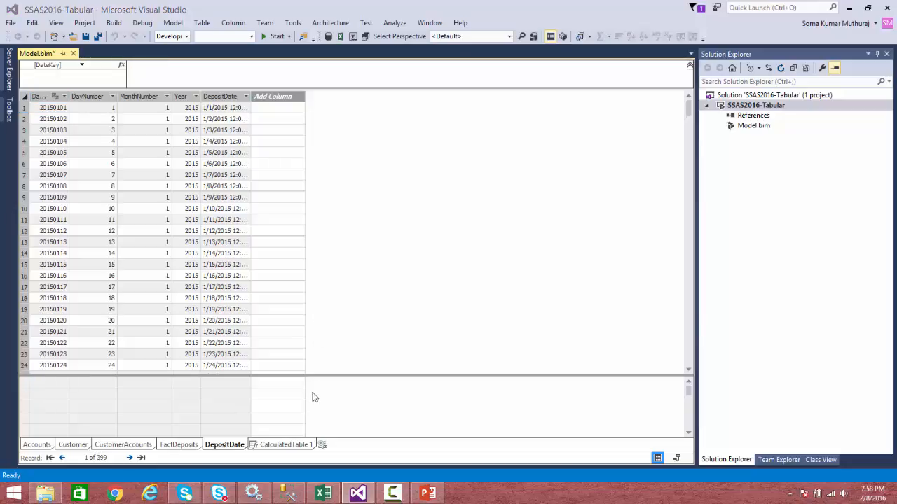
left_click(289, 208)
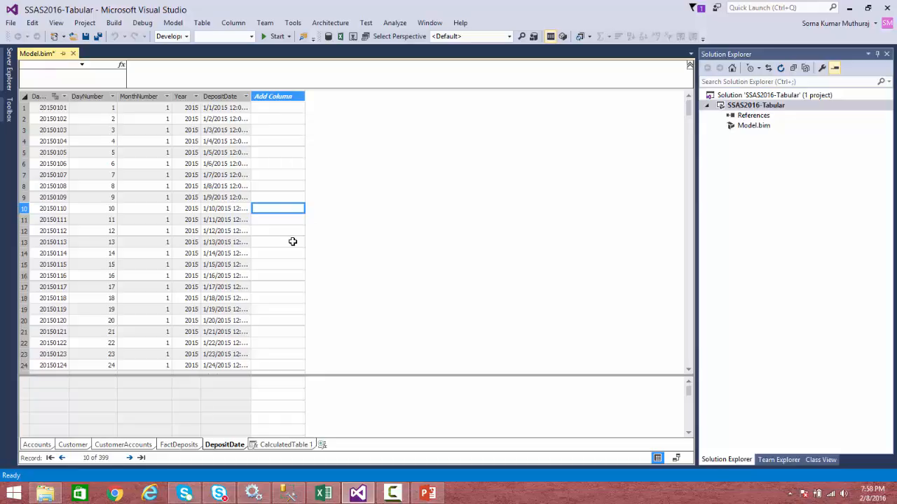
left_click(201, 197)
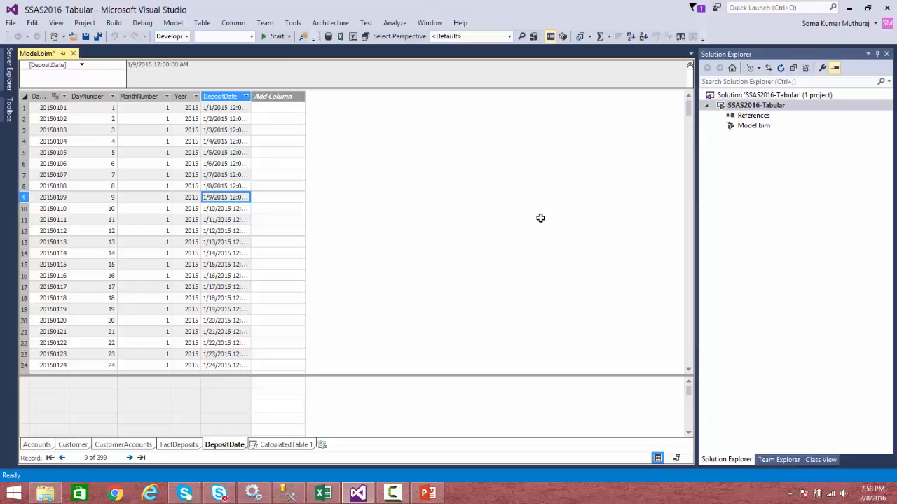
key("F4")
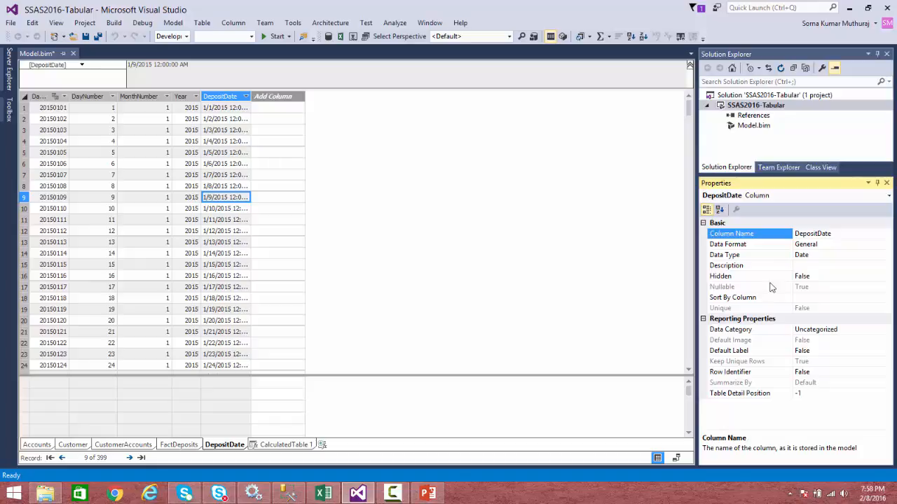
left_click(295, 232)
Rename the calculated table to RealizedDate.
left_click(288, 444)
right_click(289, 444)
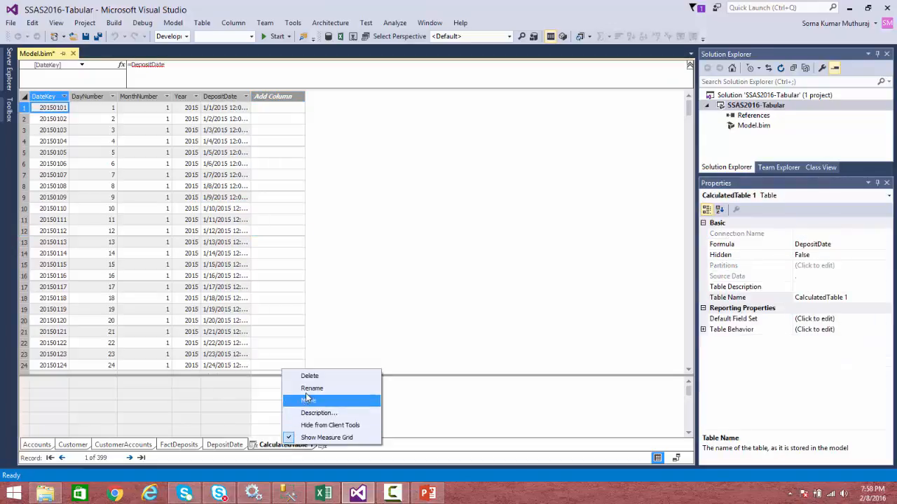
left_click(330, 387)
type("RESalized")
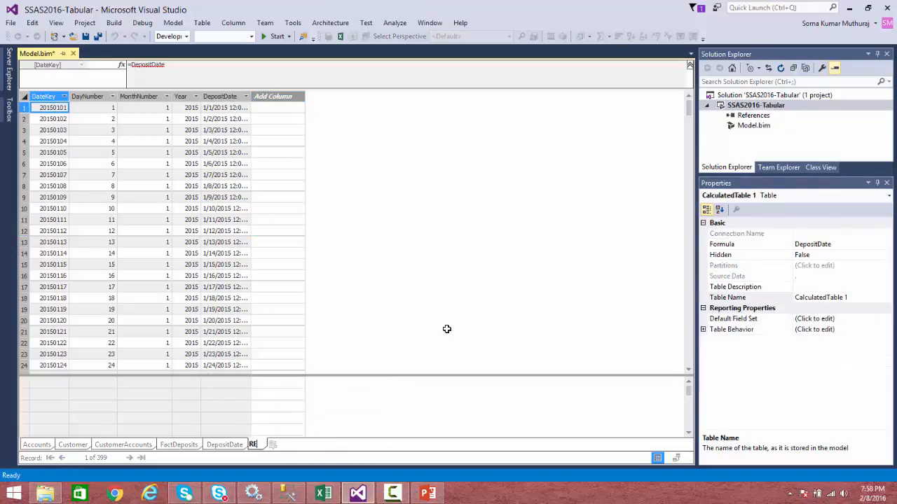
key("BackSpace")
key("BackSpace")
key("BackSpace")
key("BackSpace")
key("BackSpace")
key("BackSpace")
key("BackSpace")
key("BackSpace")
type("ealizedDate")
key("Return")
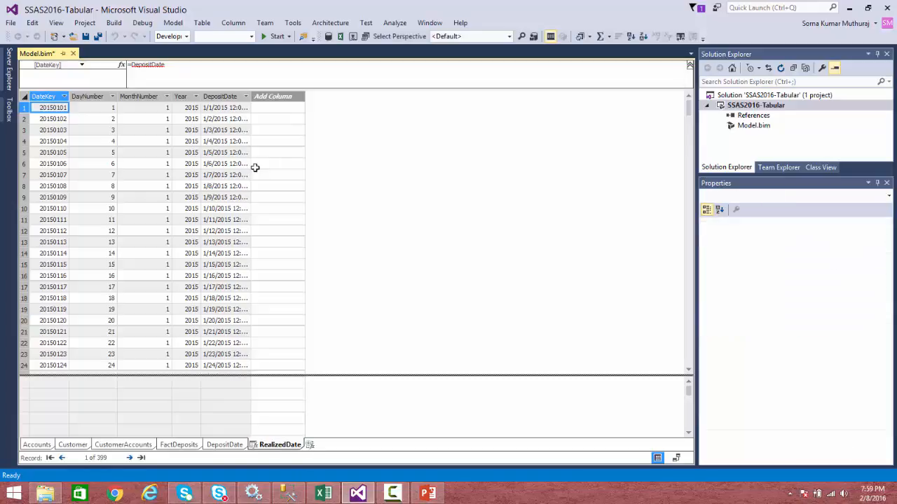
Rename the calculated table's DepositDate column to REalizedDate.
left_click(221, 96)
right_click(222, 98)
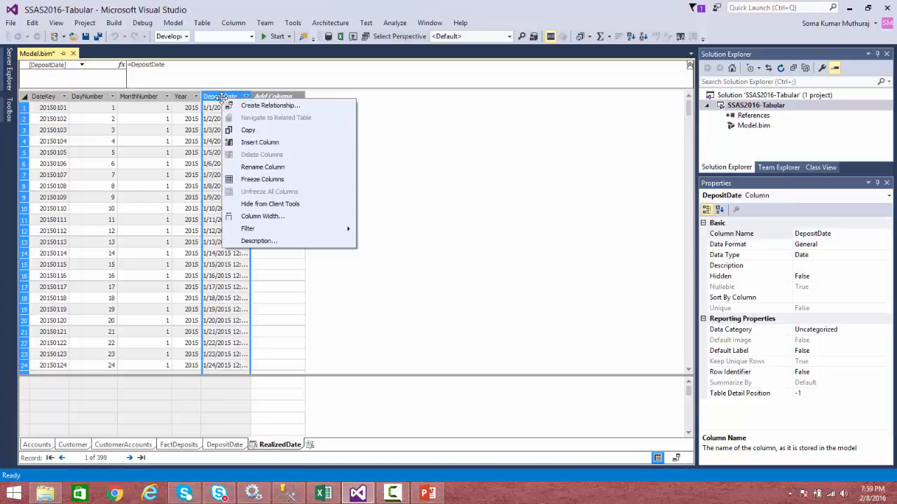
left_click(262, 168)
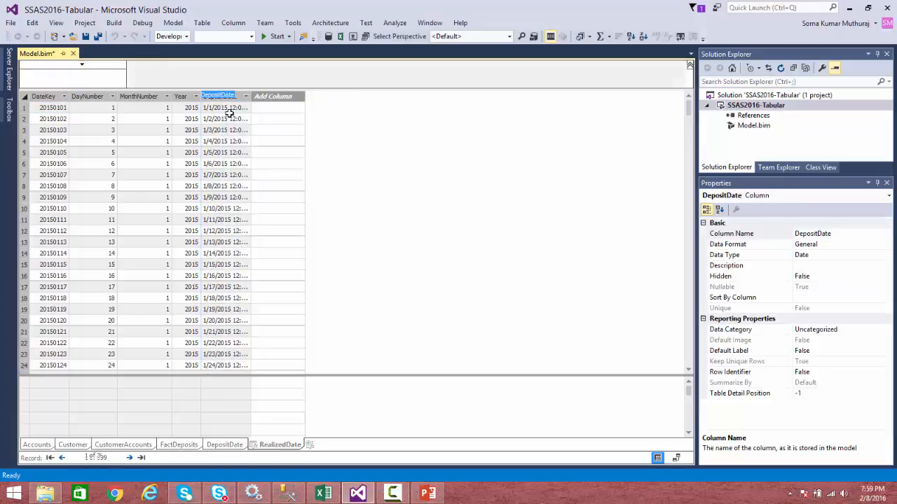
left_click(222, 94)
key("BackSpace")
key("BackSpace")
key("BackSpace")
key("BackSpace")
key("BackSpace")
key("BackSpace")
key("BackSpace")
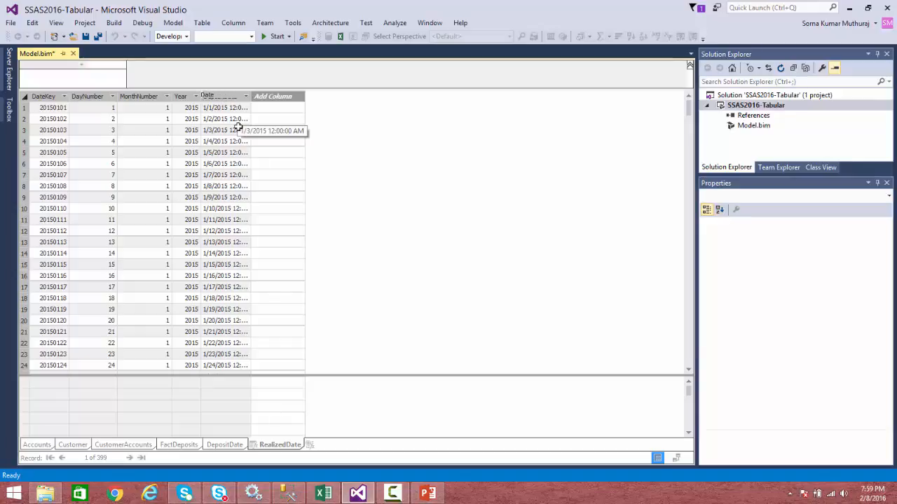
type("Realized")
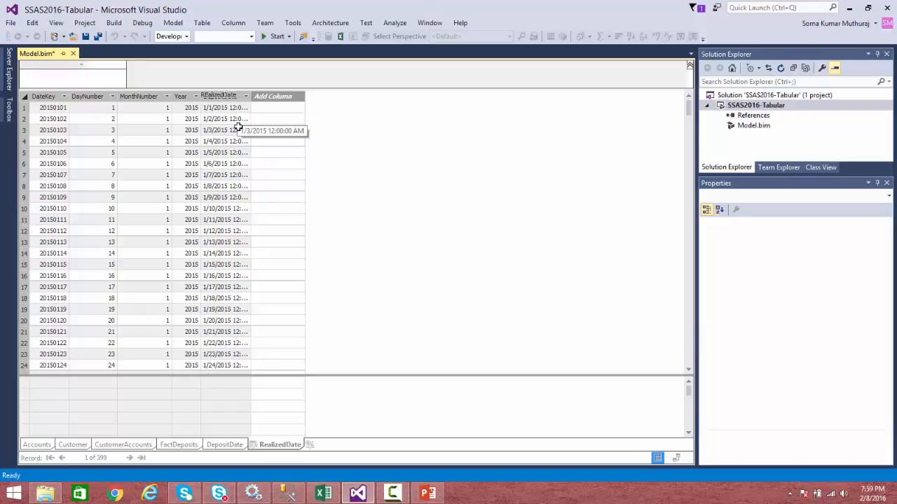
key("Return")
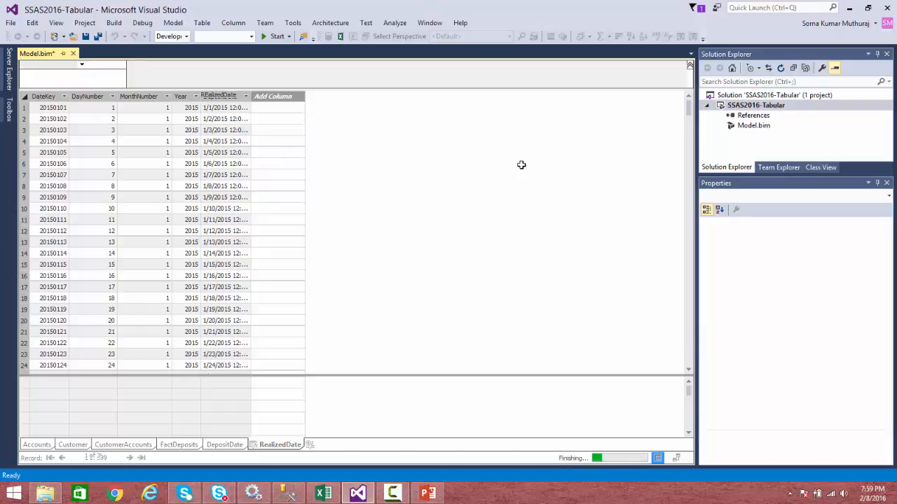
Return to the diagram and move the RealizedDate table below the DepositDate table.
left_click(675, 458)
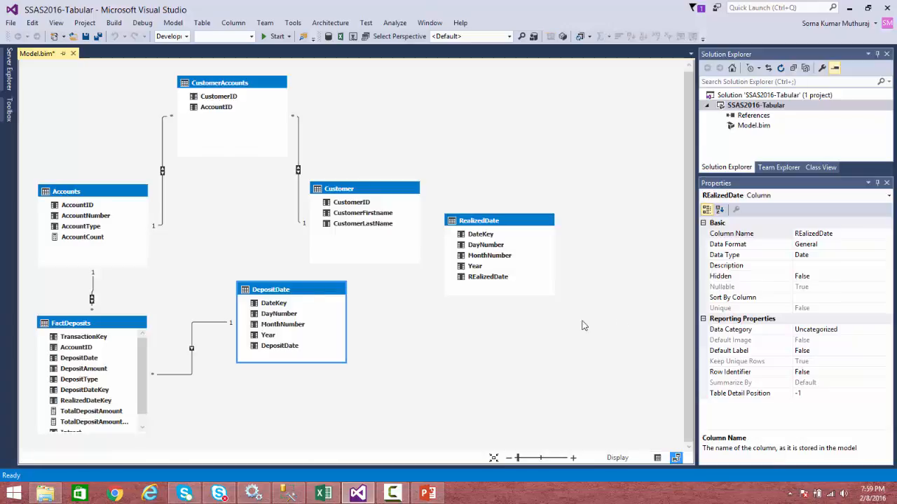
left_click(489, 223)
left_click_drag(476, 264, 282, 444)
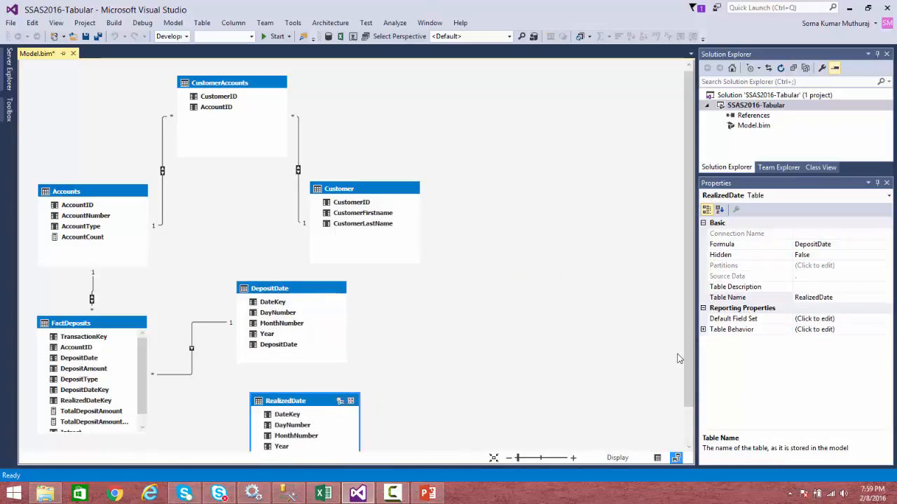
Create a relationship from RealizedDate's DateKey to FactDeposits' RealizedDateKey.
left_click_drag(689, 337, 689, 374)
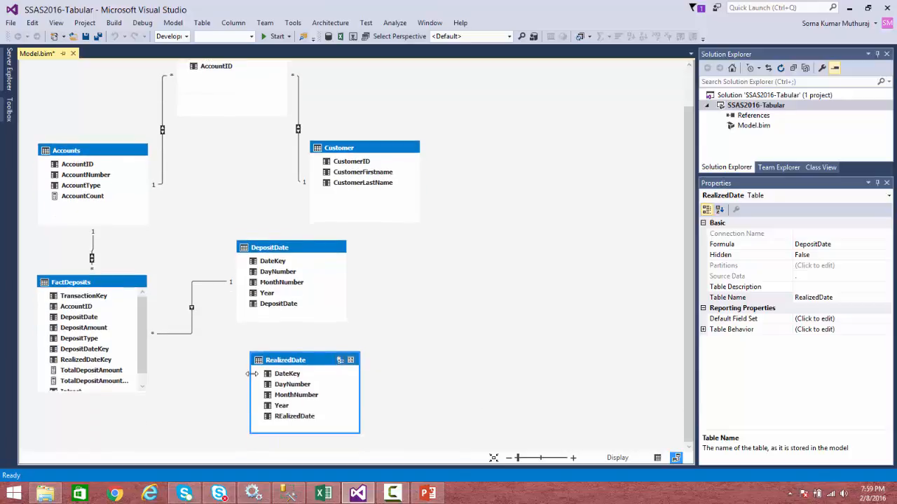
left_click_drag(284, 375, 92, 360)
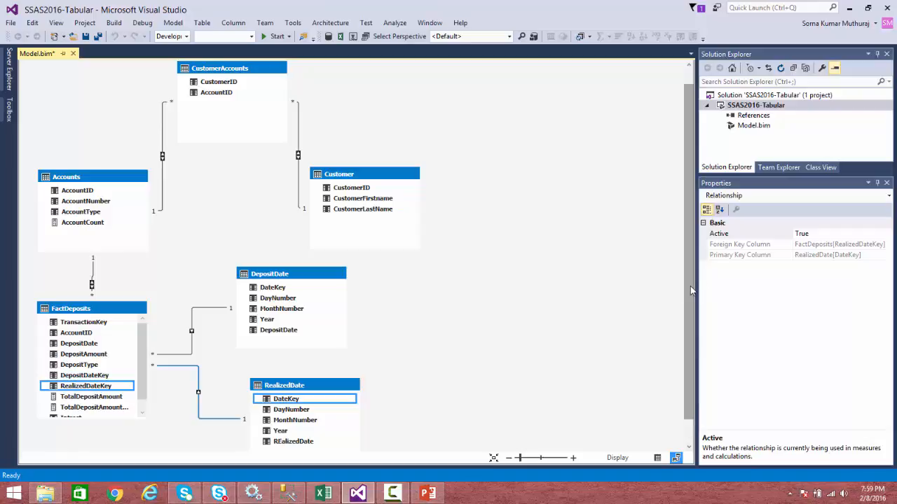
scroll(691, 321, "down", 1)
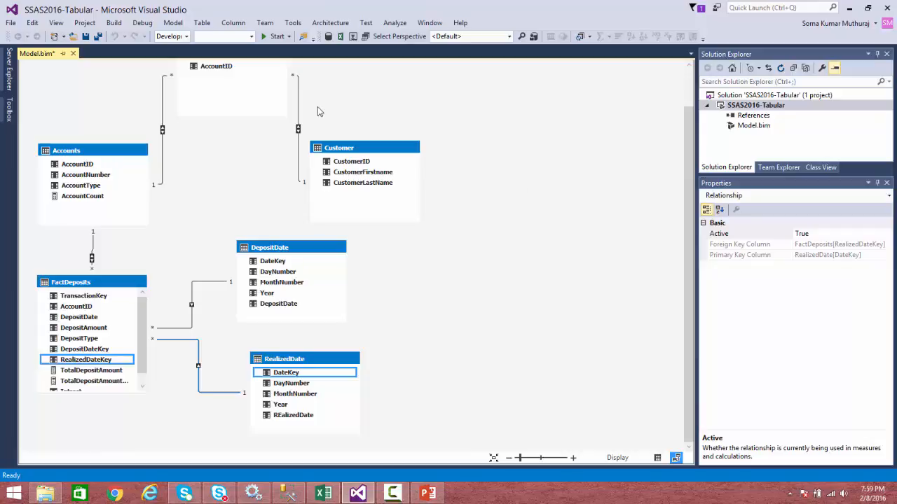
Build the solution, then deploy it and close the deployment dialog.
left_click(114, 23)
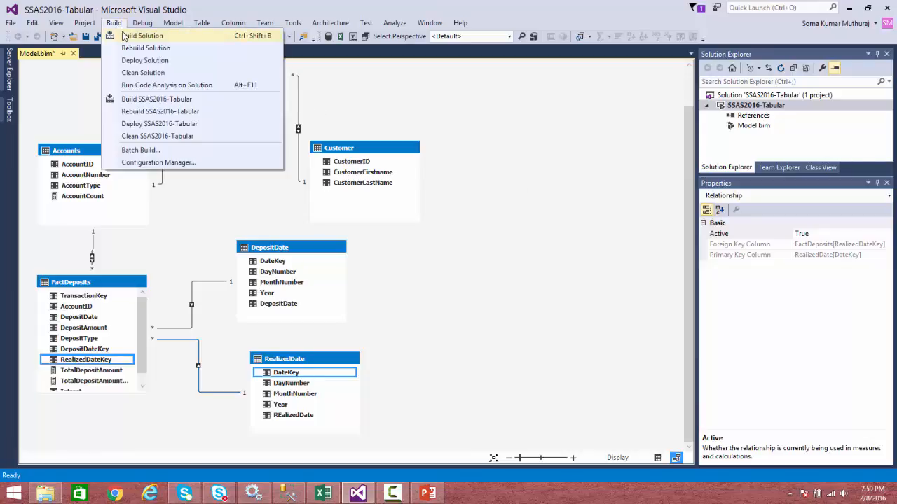
left_click(124, 35)
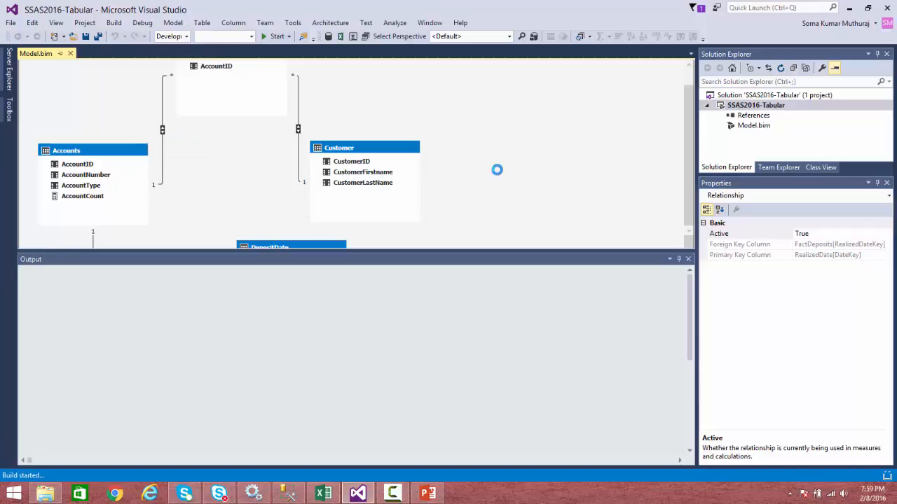
left_click(116, 23)
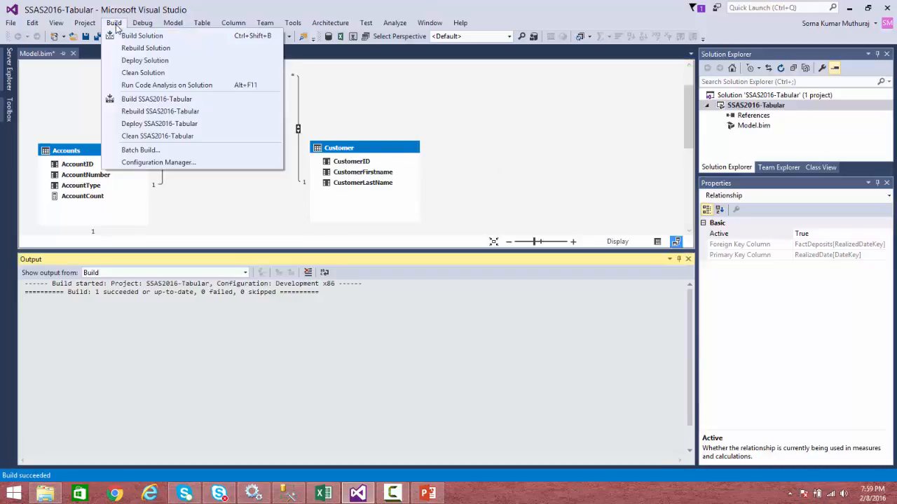
left_click(145, 60)
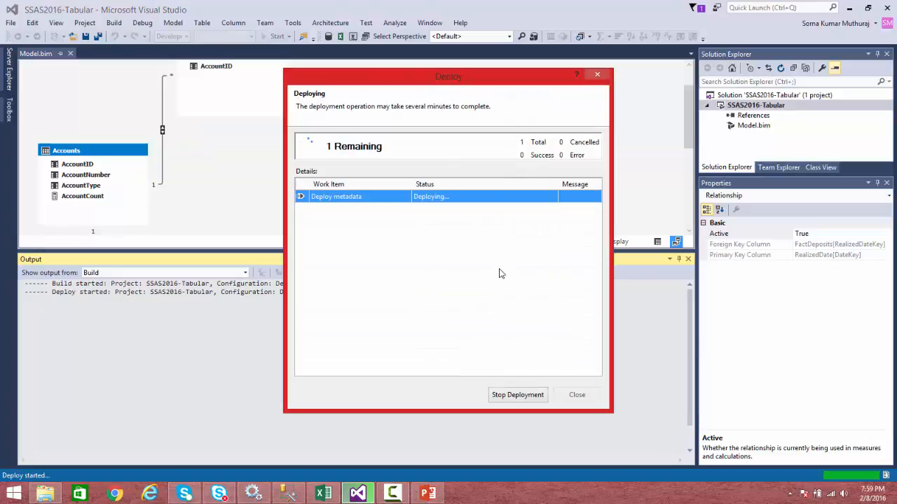
left_click(568, 395)
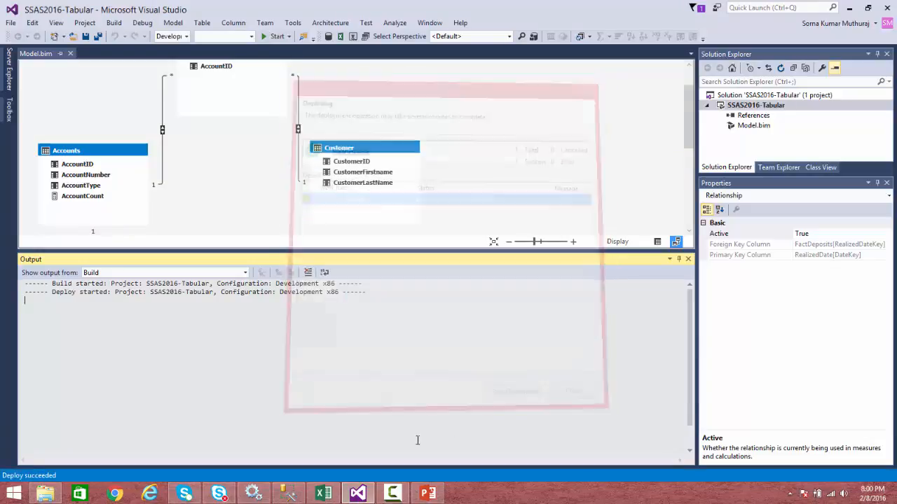
Switch to SQL Server Management Studio and expand the SSAS2016-Demo database's Tables folder.
left_click(297, 496)
left_click(54, 84)
left_click(95, 61)
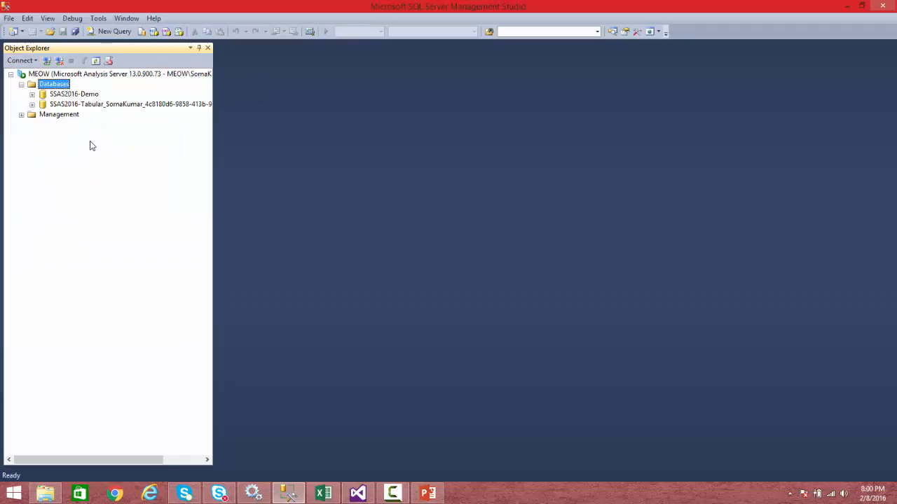
left_click(32, 94)
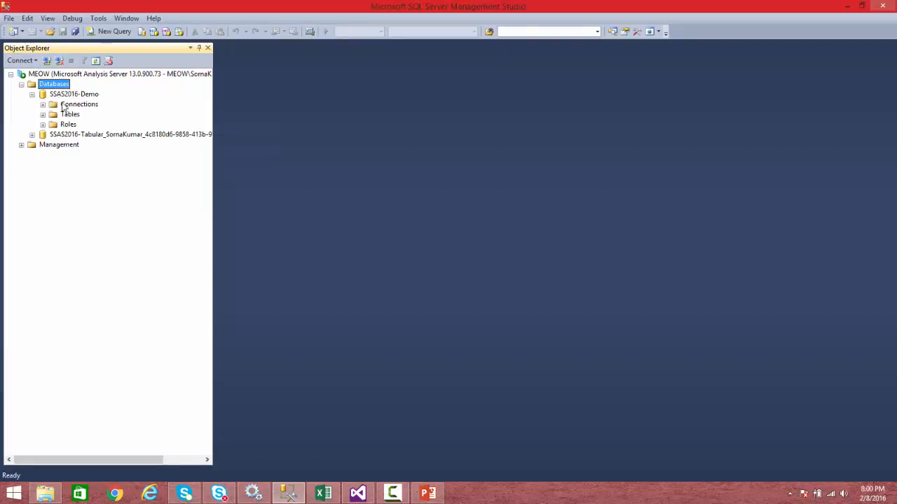
left_click_drag(215, 111, 286, 115)
left_click(43, 114)
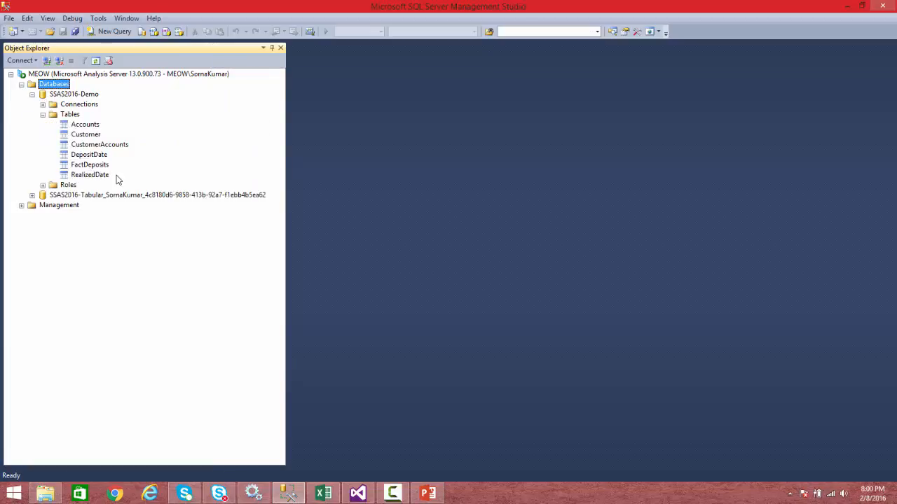
Process all tables of the SSAS2016-Demo database in Process Full mode and close the progress dialog.
right_click(79, 126)
left_click(103, 133)
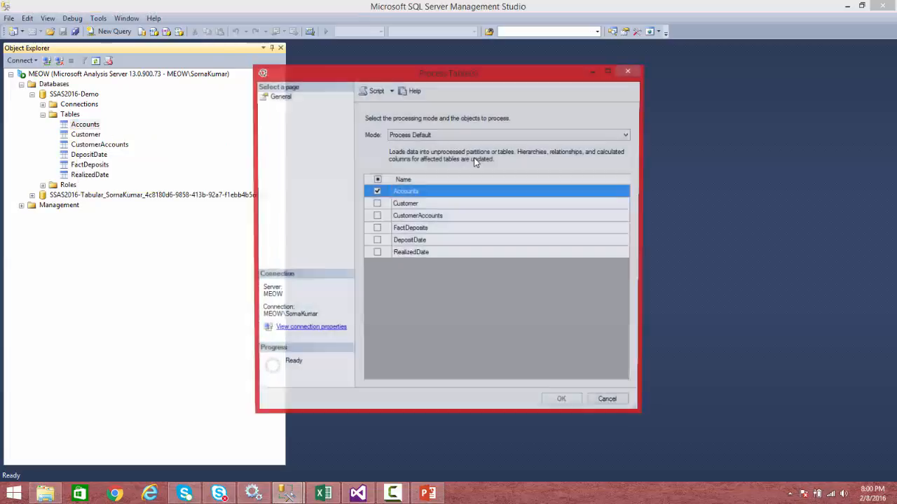
left_click(376, 180)
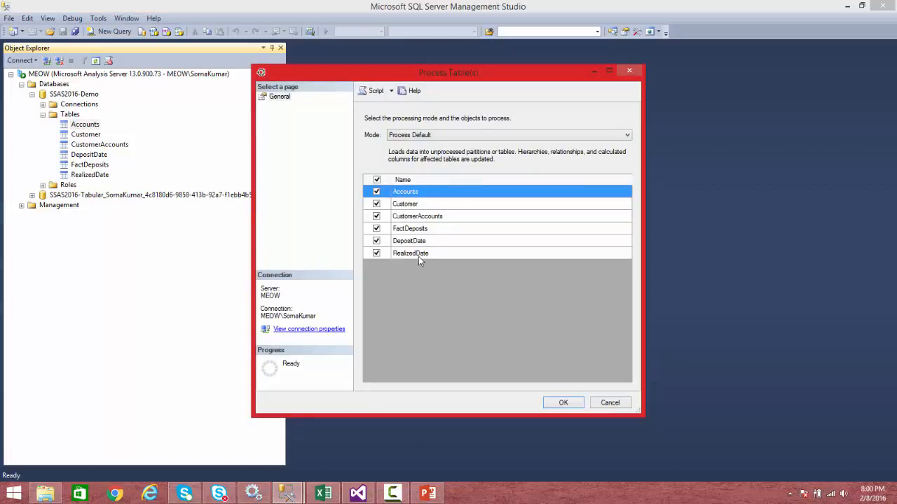
left_click(441, 135)
left_click(435, 154)
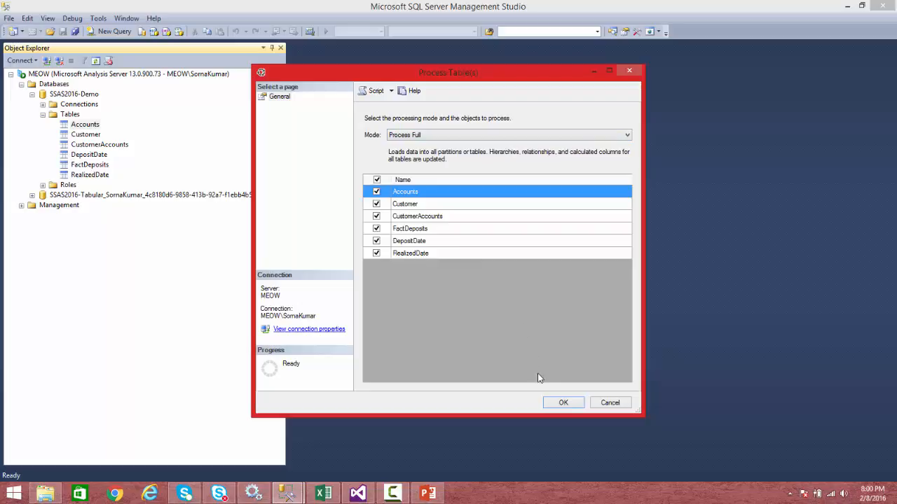
left_click(561, 405)
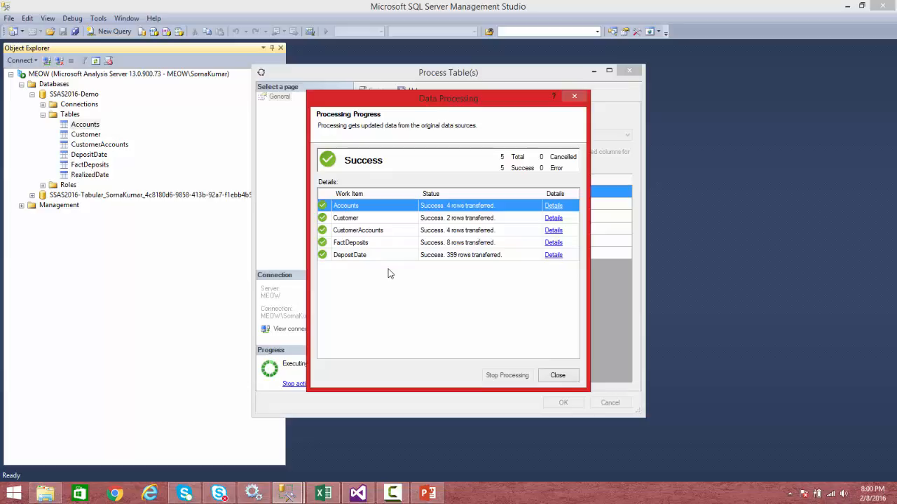
left_click(558, 376)
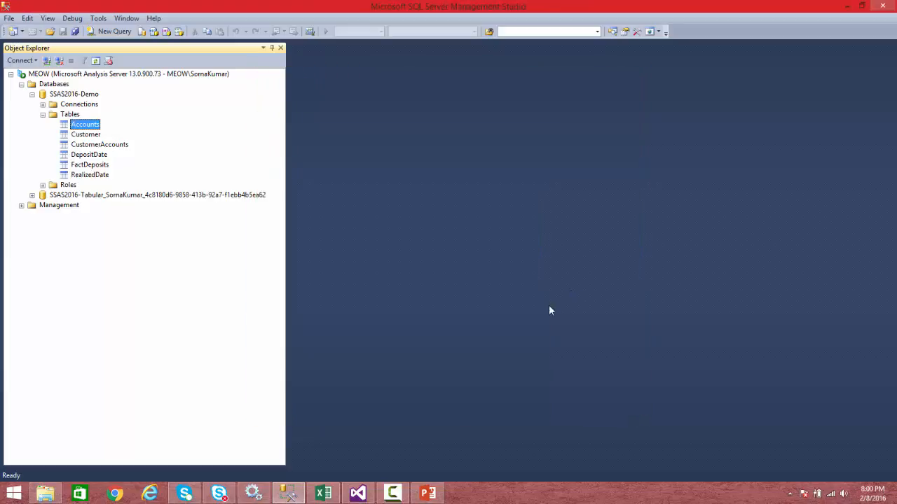
Return to Visual Studio, close the output pane, and open the RealizedDate table in data view.
left_click(358, 494)
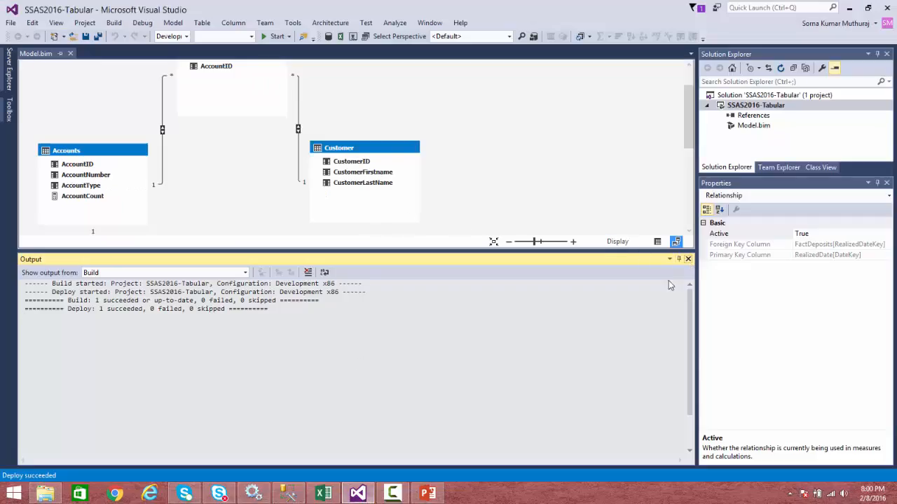
left_click(687, 259)
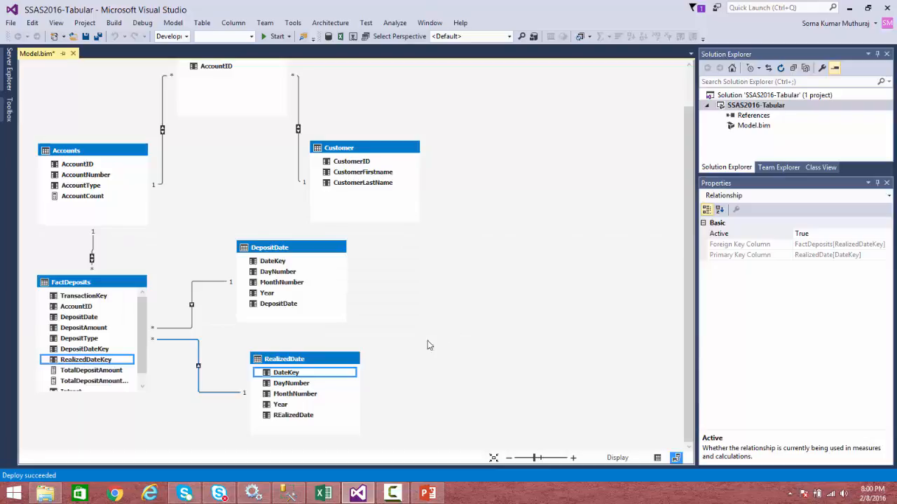
left_click(300, 361)
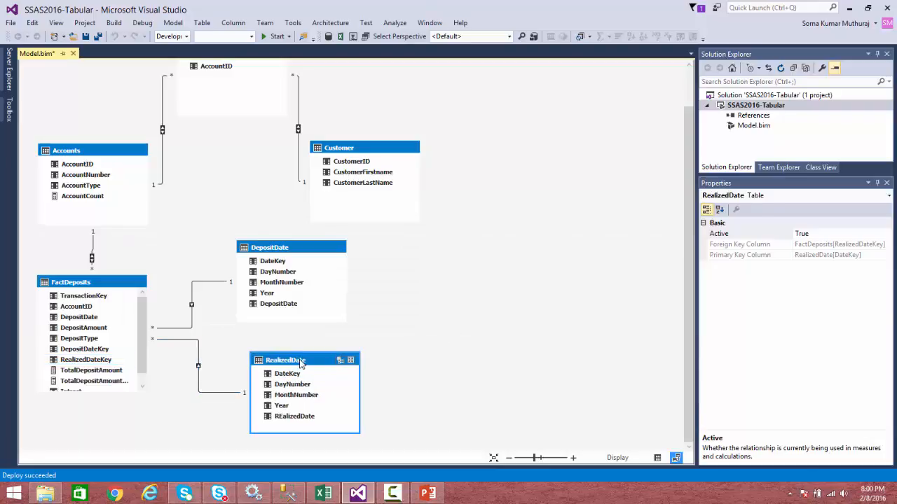
left_click(657, 459)
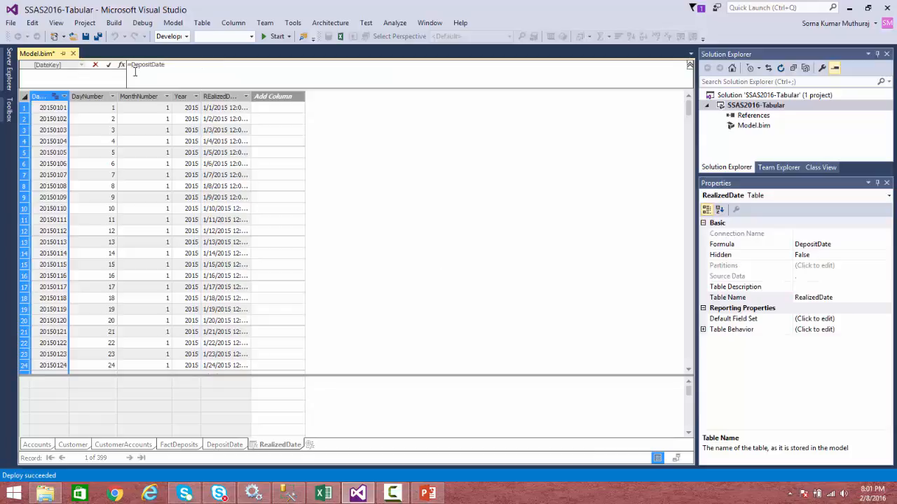
Begin rewriting the RealizedDate formula as CALCULATETABLE over DepositDate with a DepositDate[Year] filter.
type("calcula")
key("BackSpace")
key("Down")
key("Tab")
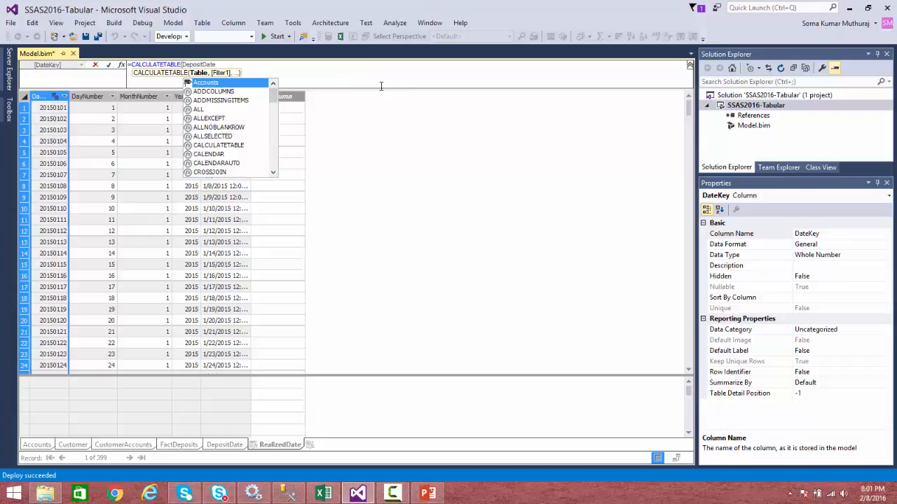
left_click(284, 66)
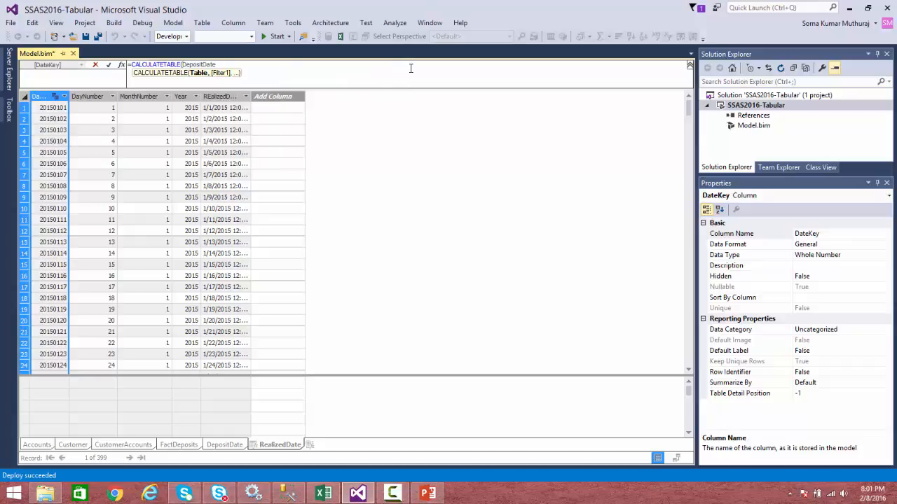
type(",")
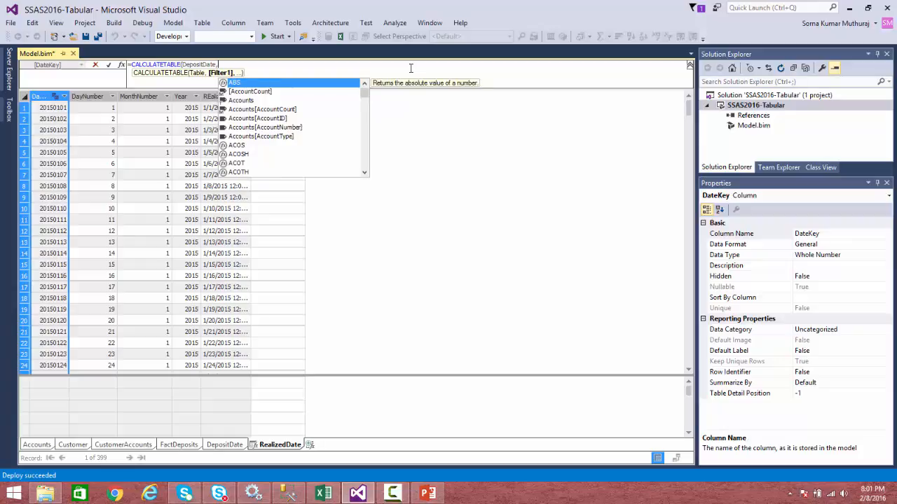
type("depo")
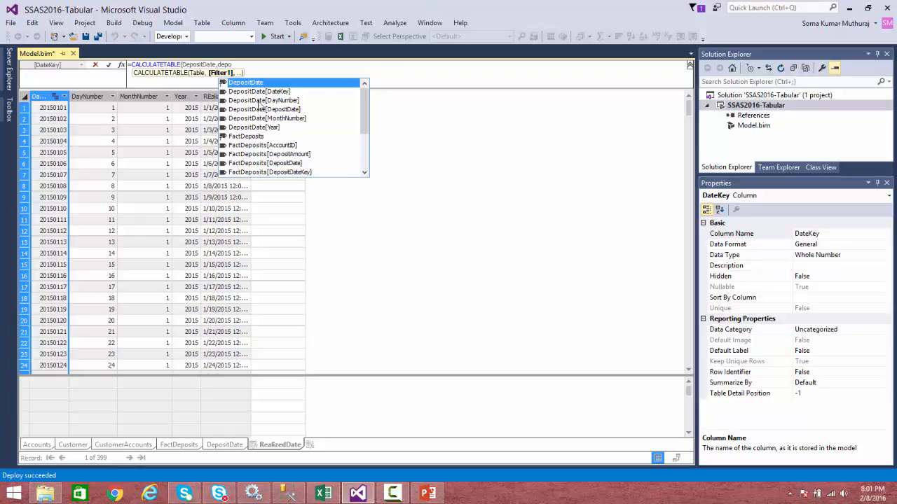
double_click(271, 128)
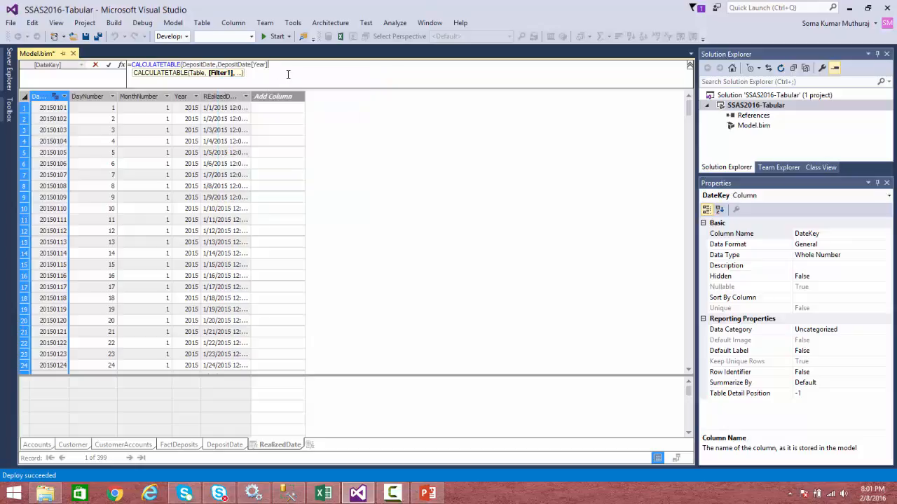
Complete the filters as DepositDate[Year]=2015 and DepositDate[MonthNumber]=2, close the function, and commit the formula.
type("=2015")
type(",depos")
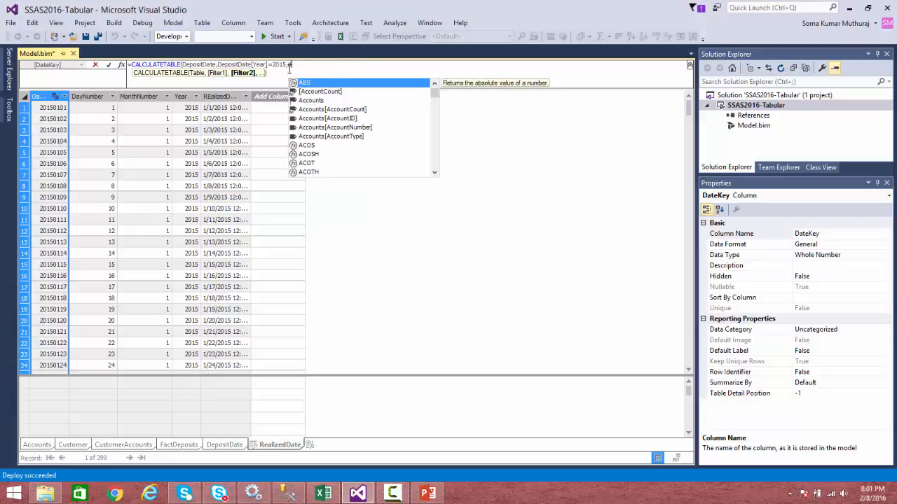
double_click(343, 118)
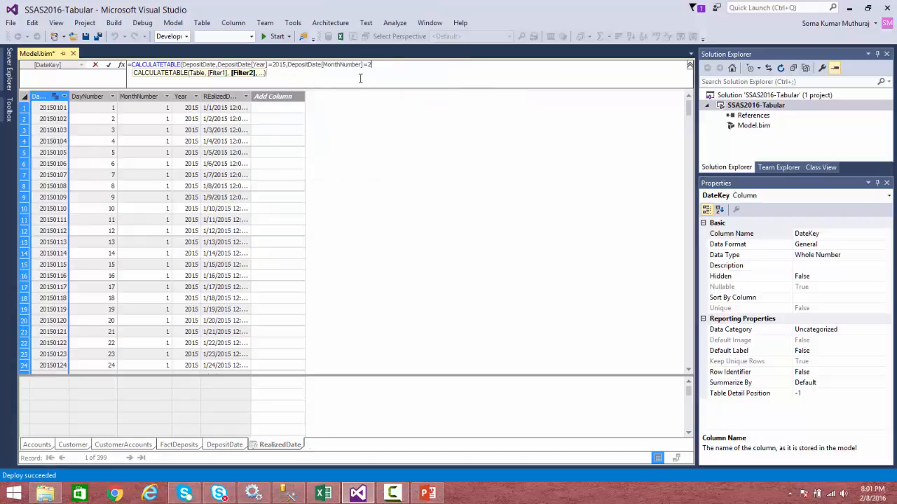
type("=2)")
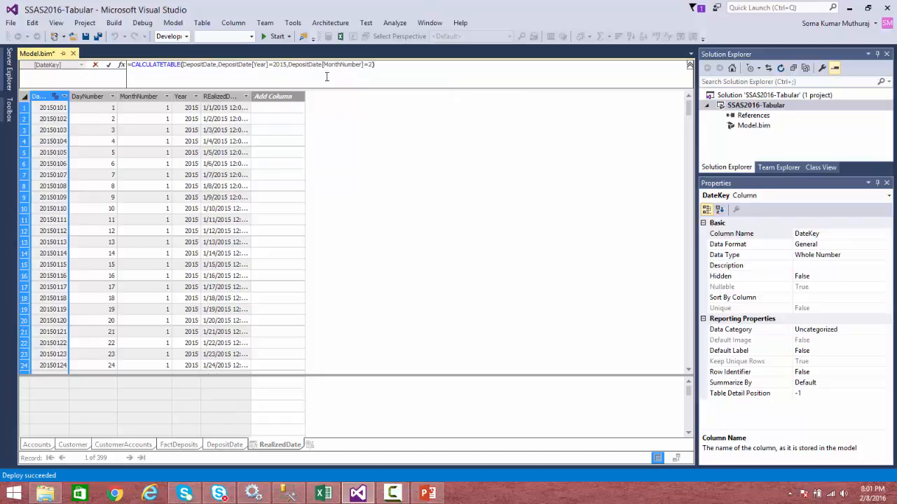
left_click(109, 64)
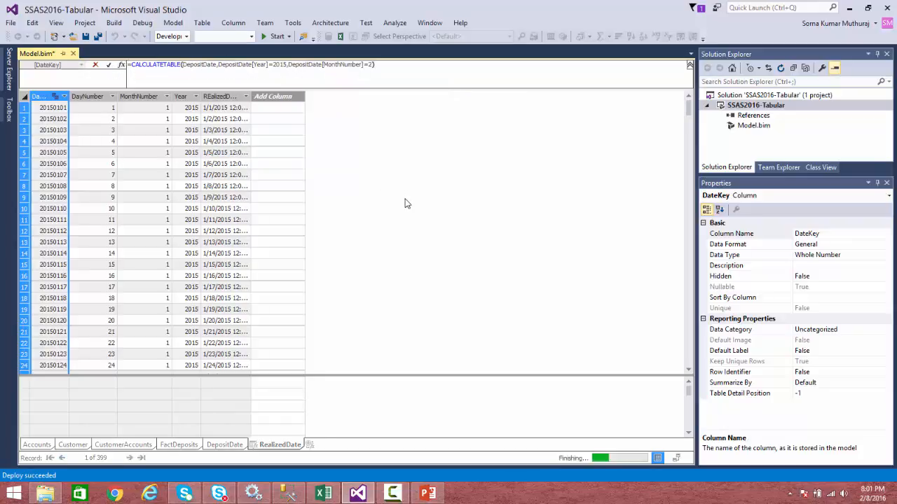
Browse the recalculated RealizedDate rows.
left_click(185, 165)
scroll(183, 162, "down", 2)
scroll(183, 162, "up", 2)
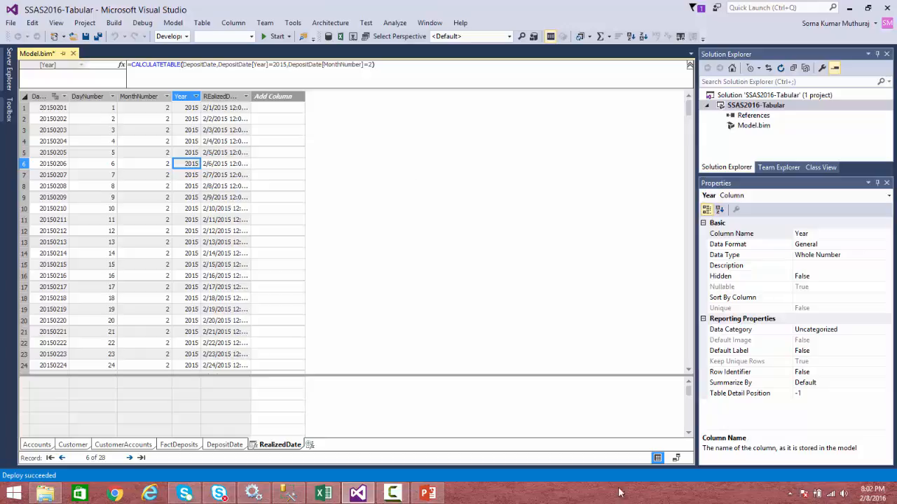
Switch to PowerPoint, start the slide show, and advance to the Thank You slide.
left_click(440, 494)
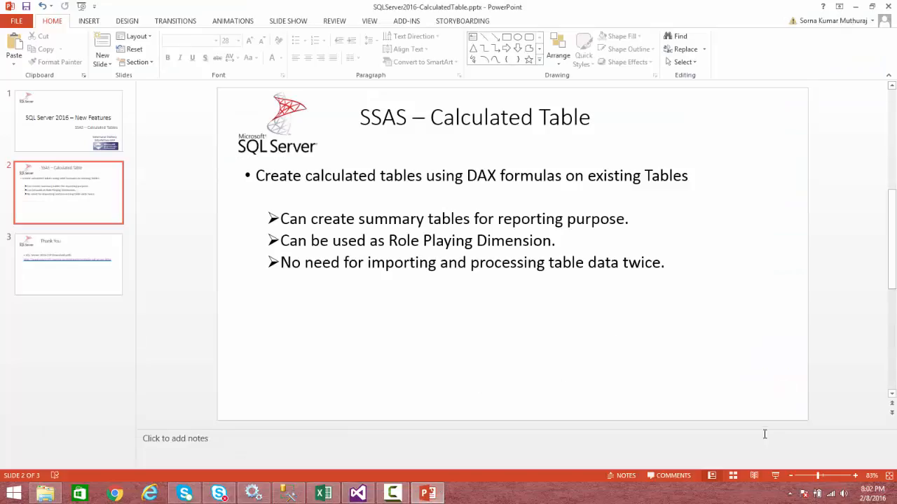
left_click(774, 476)
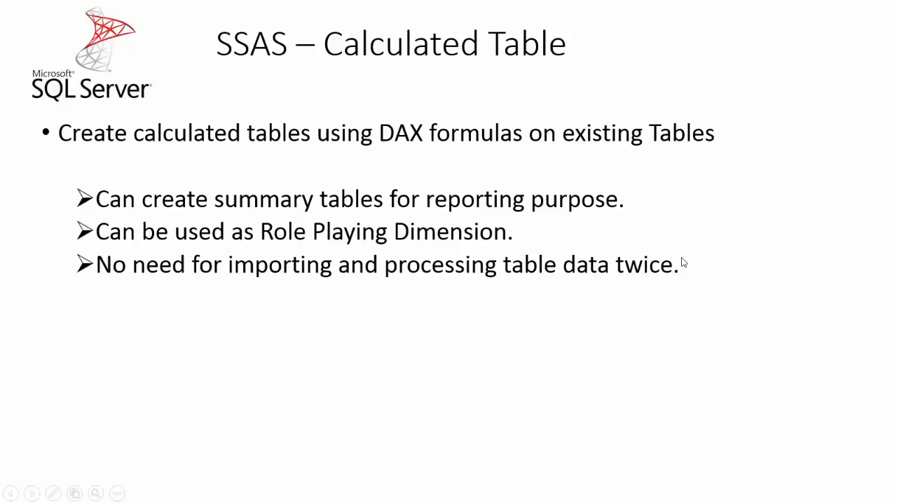
left_click(684, 263)
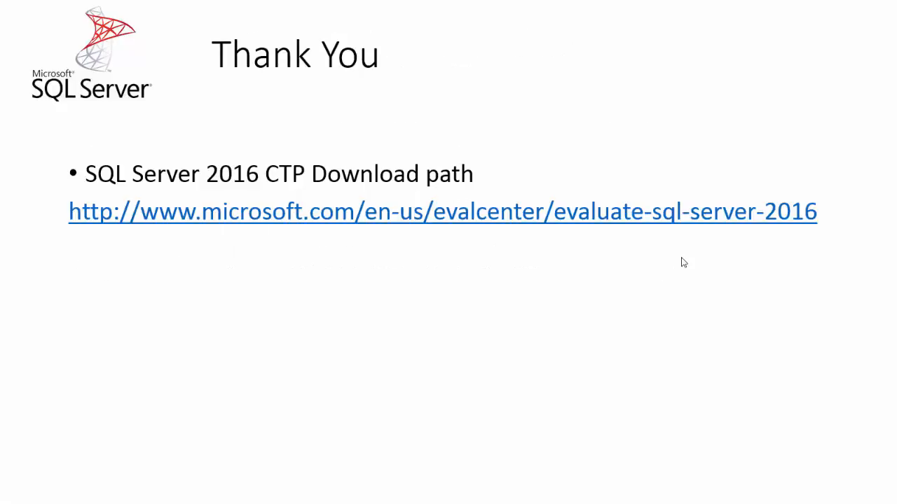